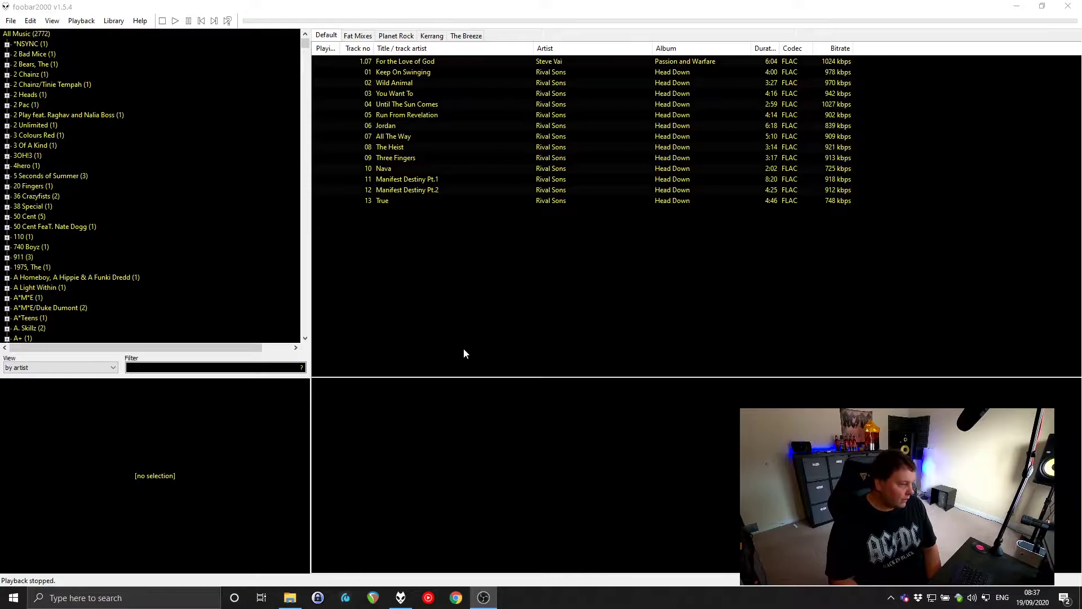
pyautogui.doubleClick(412, 125)
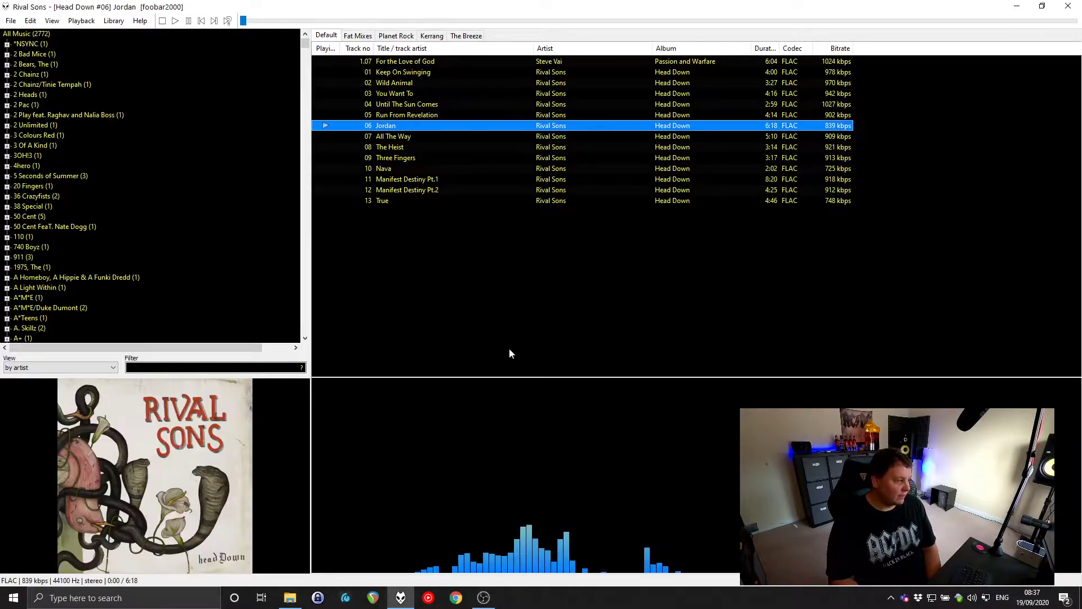
pyautogui.moveTo(553, 554)
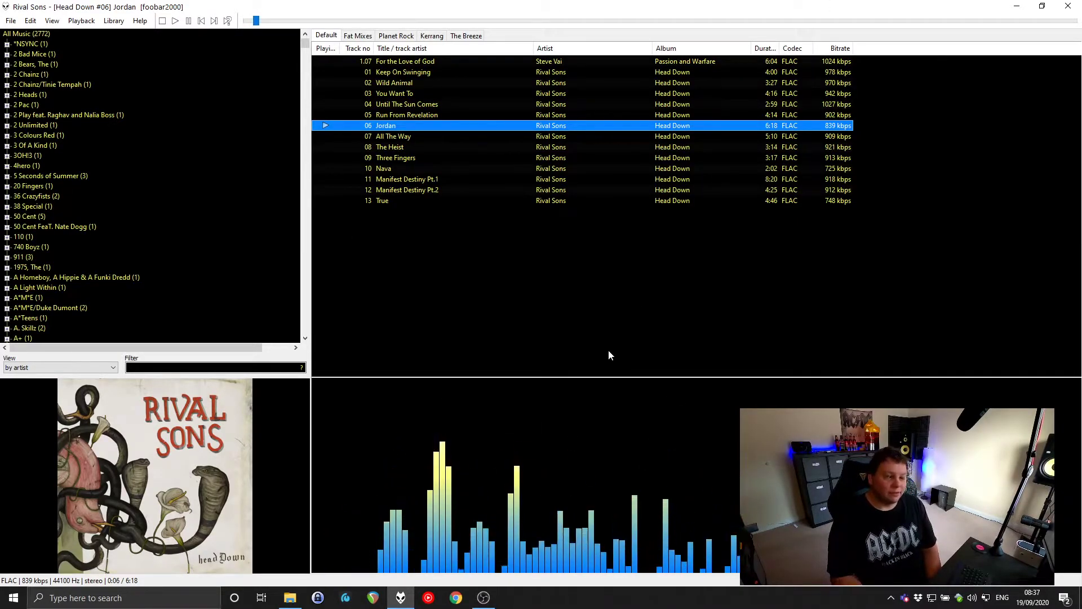
pyautogui.moveTo(507, 452)
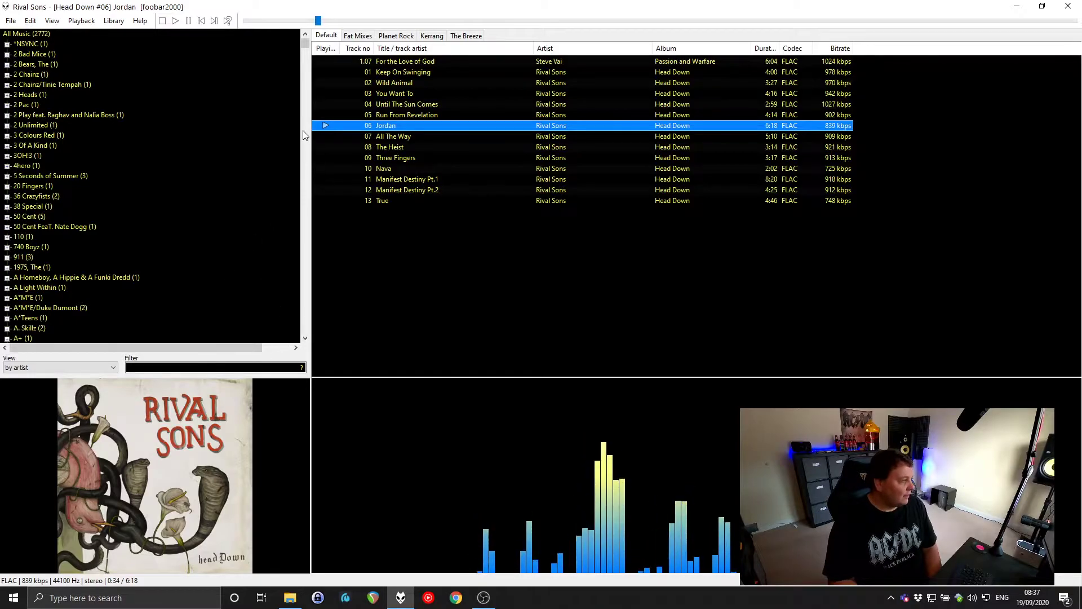
# Stop playback of 'Jordan', keeping the by artist view with 3 Colours Red selected.
pyautogui.click(69, 370)
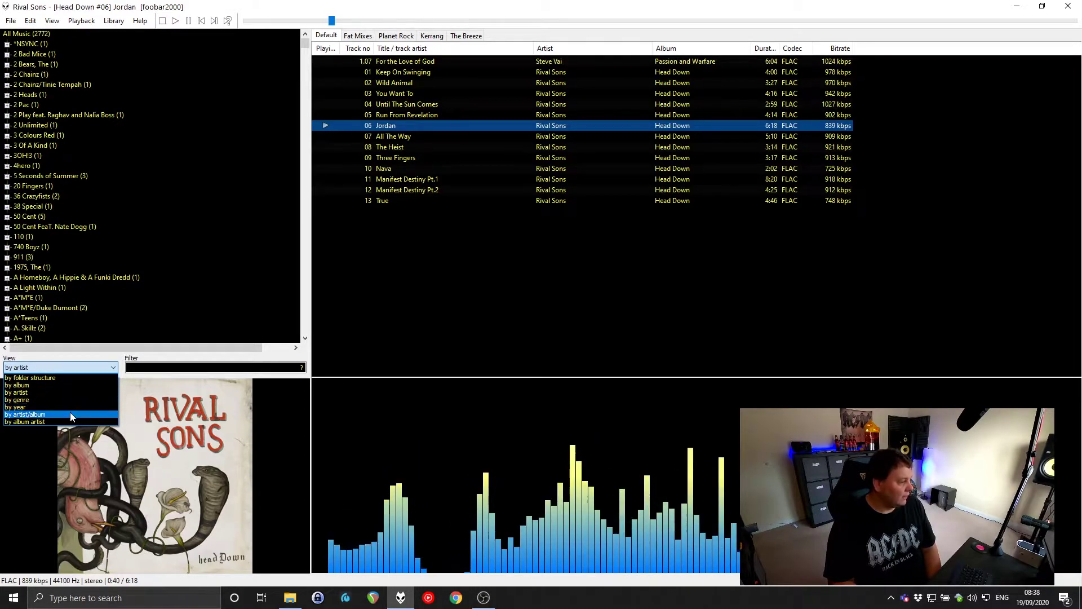
pyautogui.click(151, 229)
pyautogui.click(43, 135)
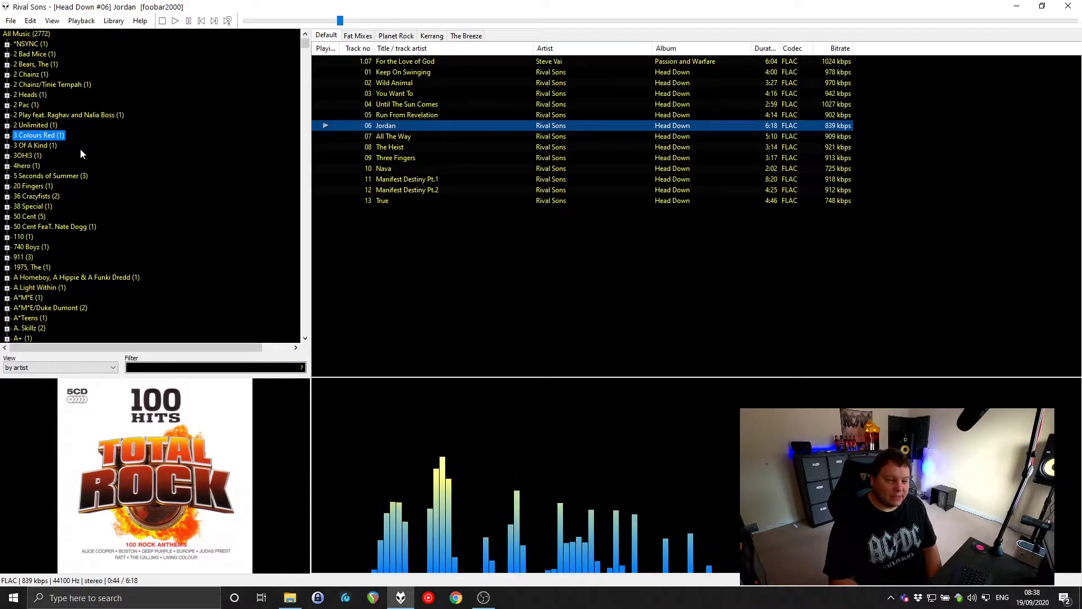
pyautogui.click(164, 21)
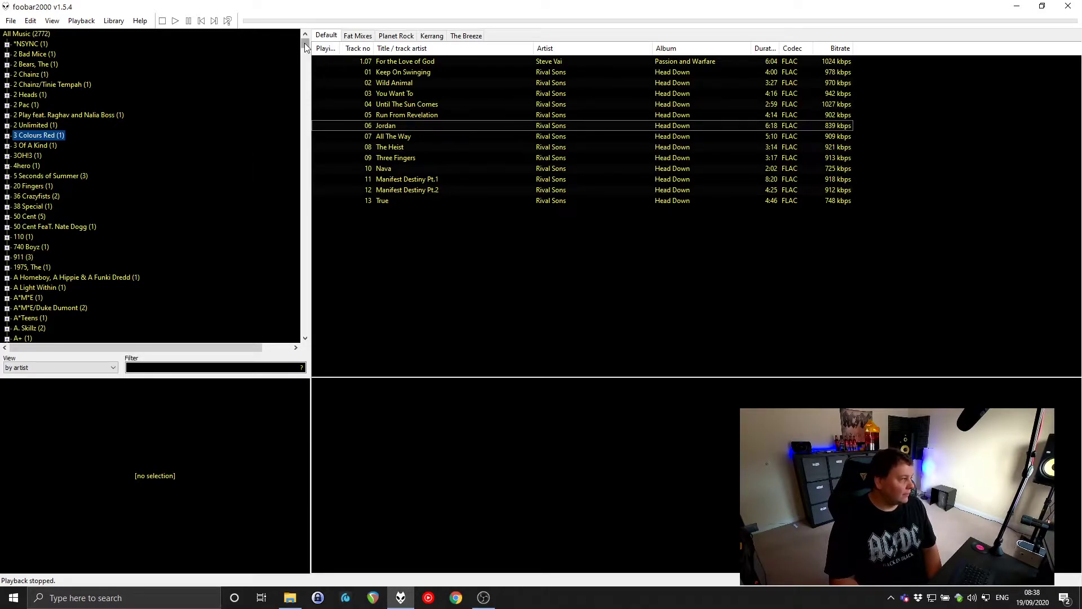
# Browse the artist tree through Chicane, Cleptomaniacs, Cover Drive, Cradle of Filth and Cowboy & Indians.
pyautogui.moveTo(306, 47); pyautogui.dragTo(305, 93)
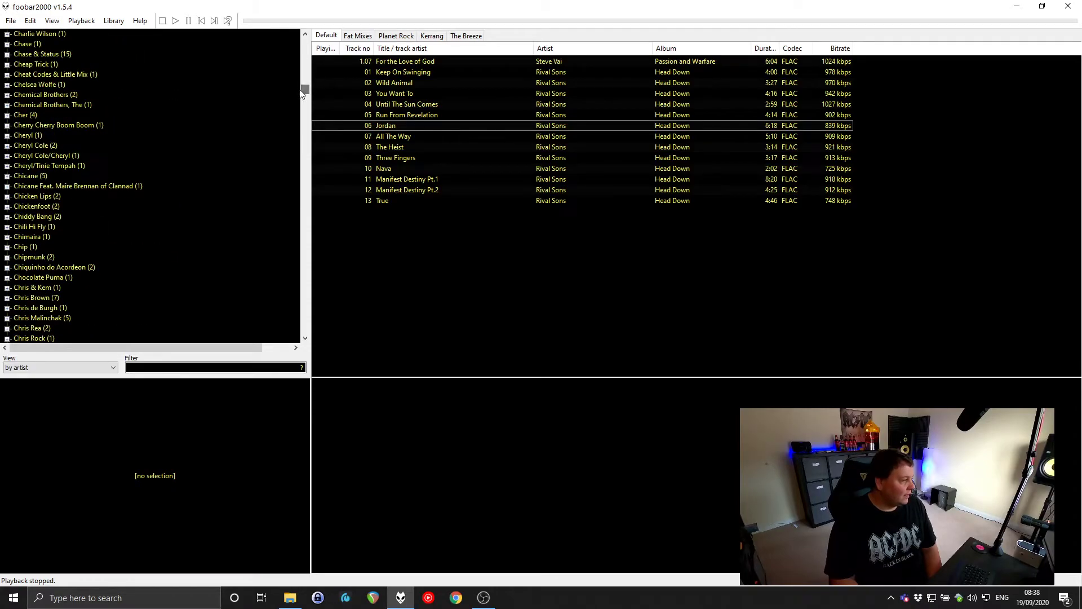
pyautogui.click(85, 186)
pyautogui.scroll(-20, 96, 296)
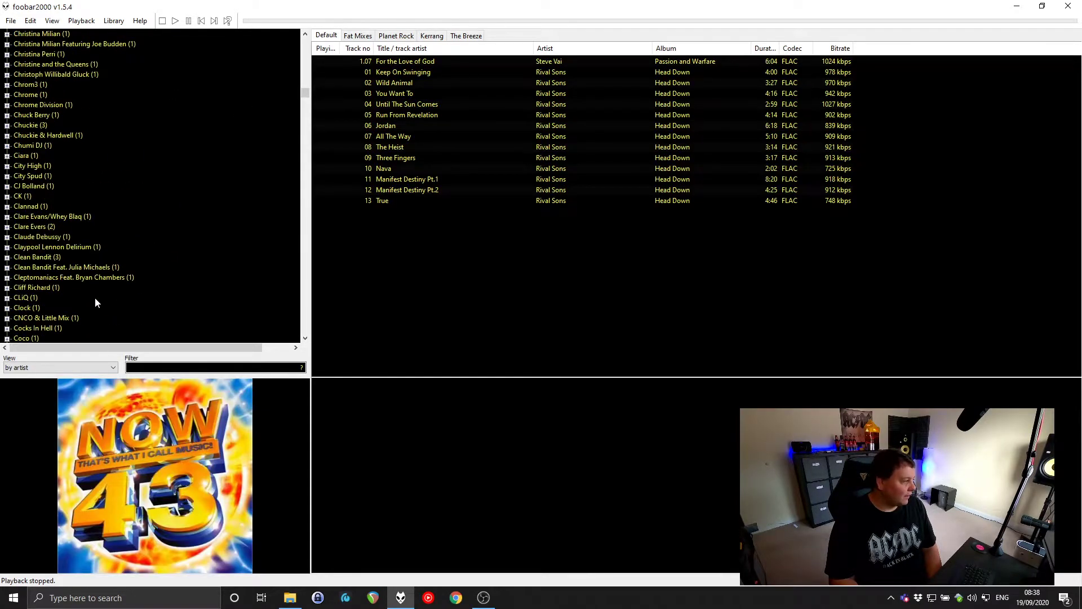
pyautogui.click(68, 129)
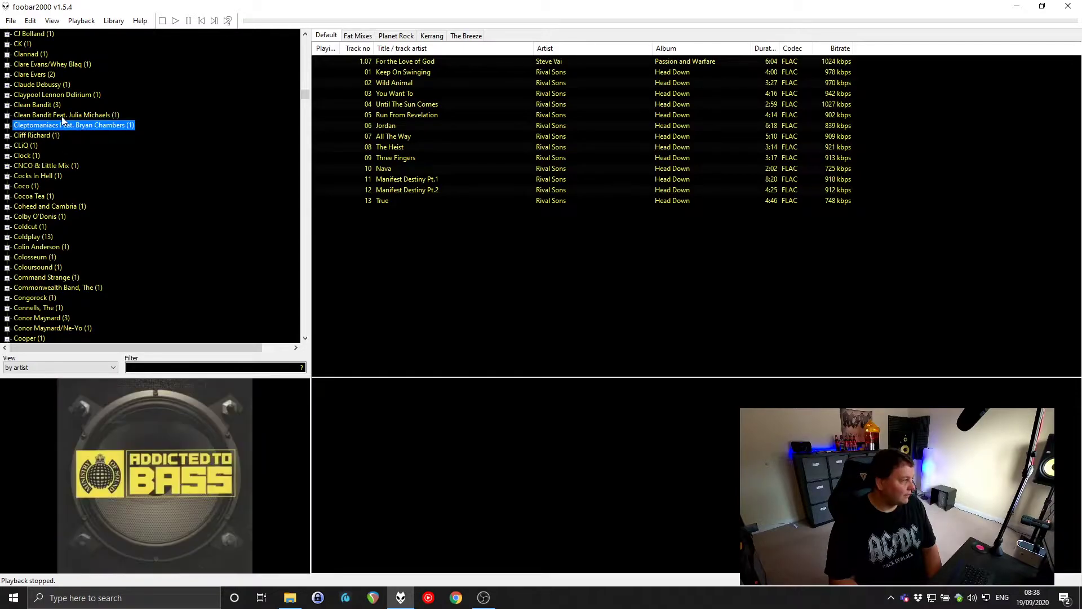
pyautogui.press('Up')
pyautogui.press('Up')
pyautogui.scroll(-6, 59, 236)
pyautogui.click(59, 237)
pyautogui.click(50, 275)
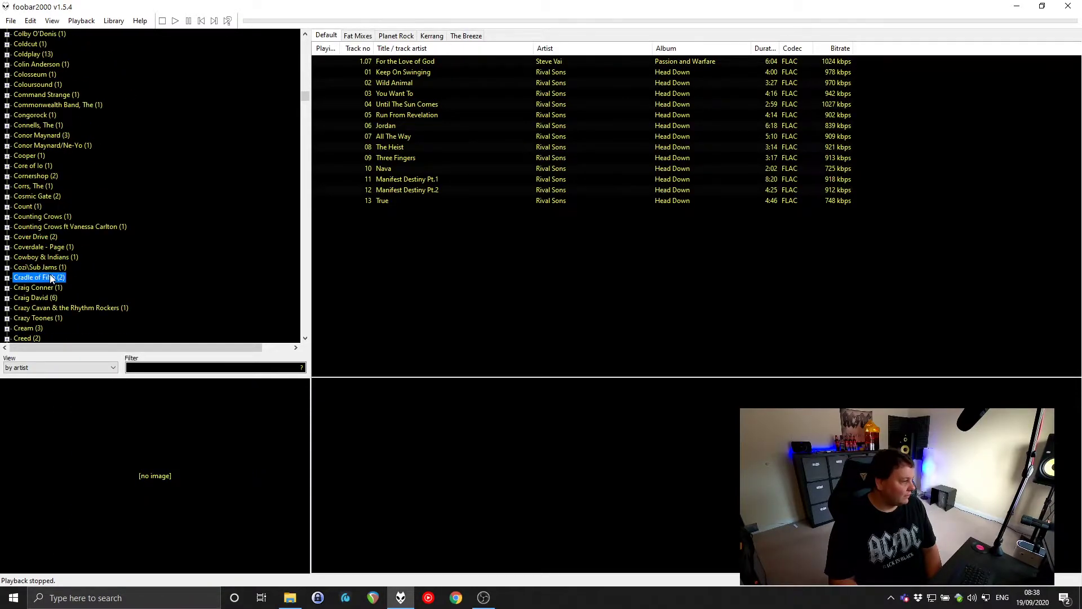
pyautogui.click(48, 257)
pyautogui.click(48, 236)
pyautogui.scroll(-11, 84, 276)
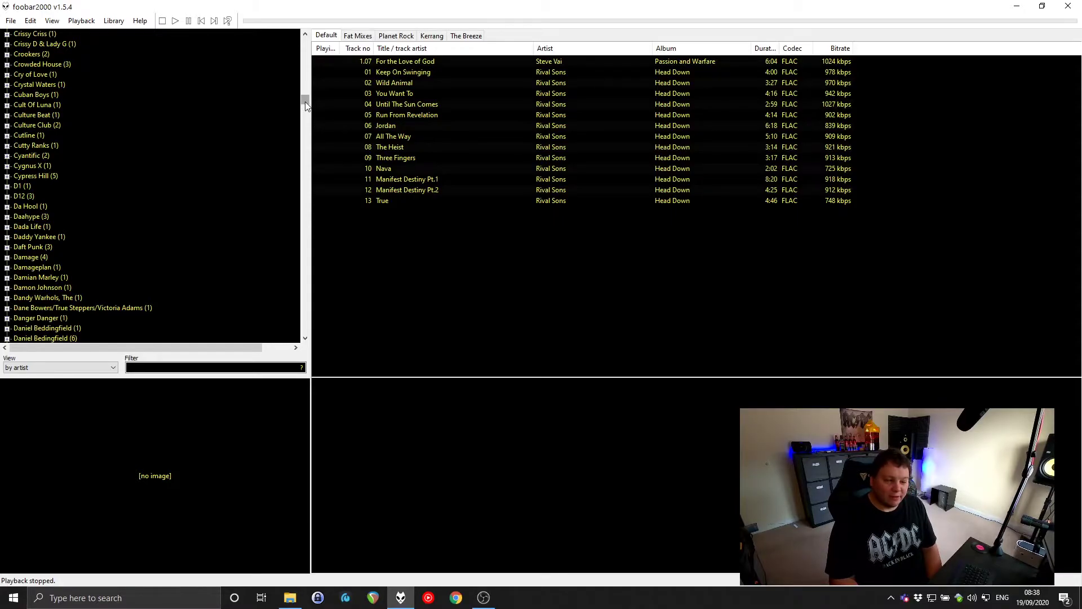
pyautogui.moveTo(306, 102); pyautogui.dragTo(303, 42)
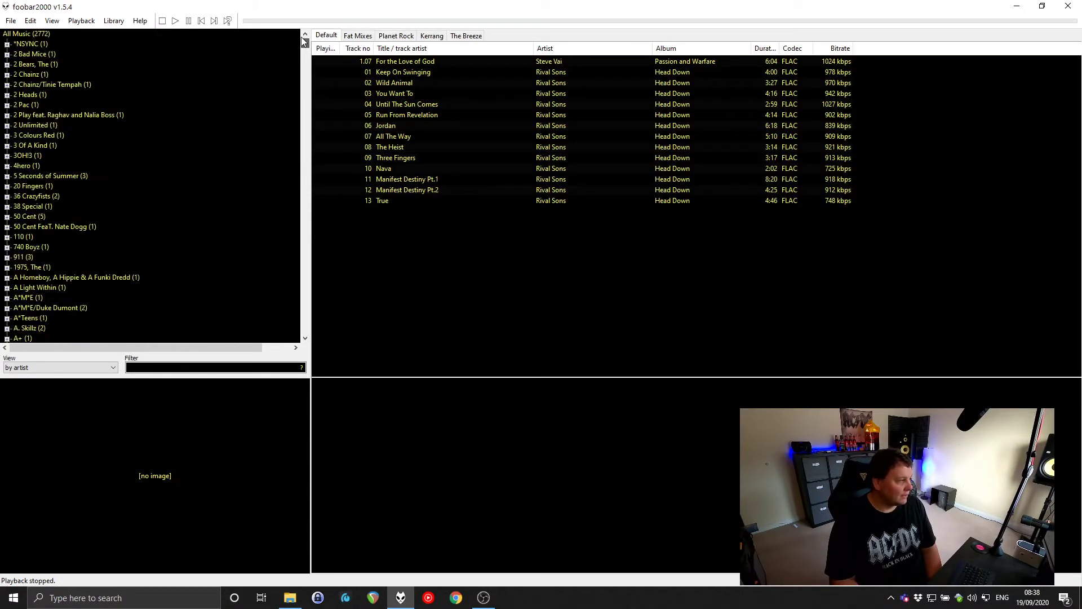
# Switch the library view to 'by album artist', leaving 446 entries under All Music.
pyautogui.click(79, 367)
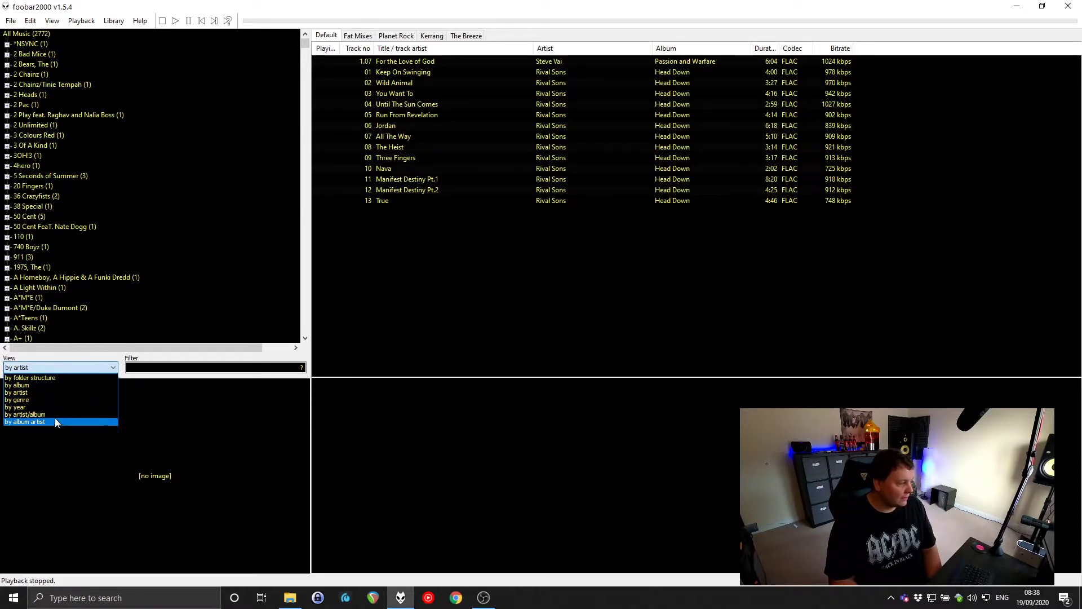
pyautogui.click(53, 421)
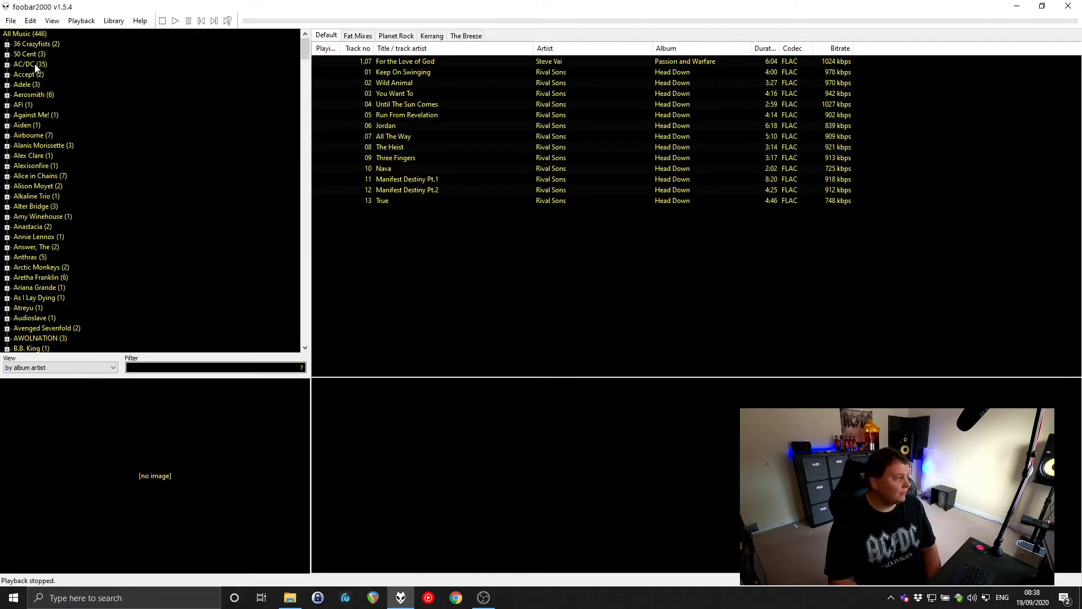
pyautogui.moveTo(303, 50)
pyautogui.mouseDown()
pyautogui.moveTo(320, 251)
pyautogui.moveTo(336, 127)
pyautogui.moveTo(273, 27)
pyautogui.mouseUp()
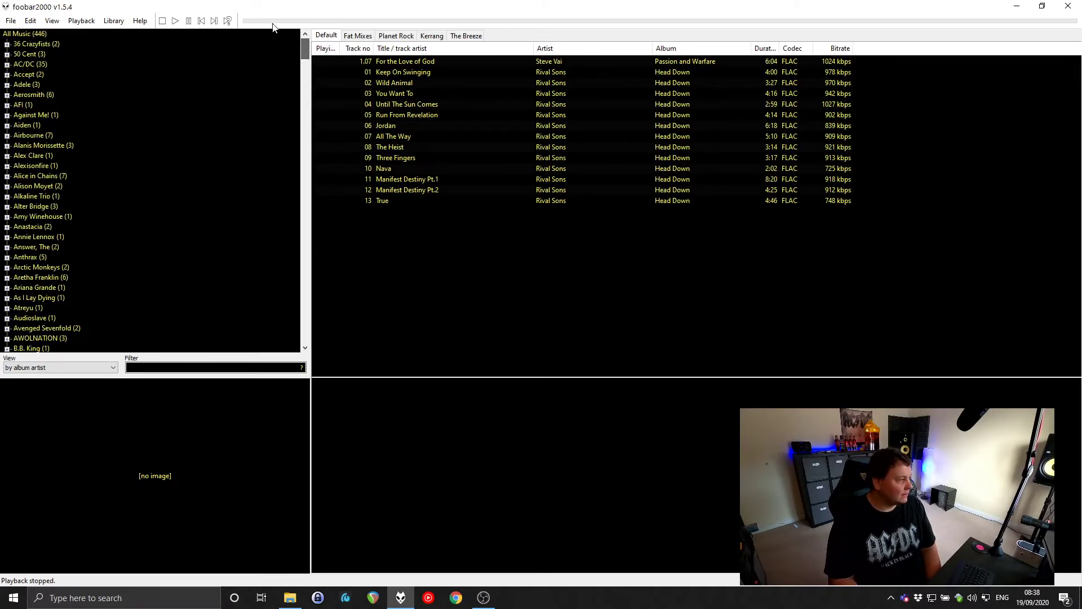
# Open File > Preferences at the Media Library > Album List page.
pyautogui.click(11, 21)
pyautogui.click(58, 145)
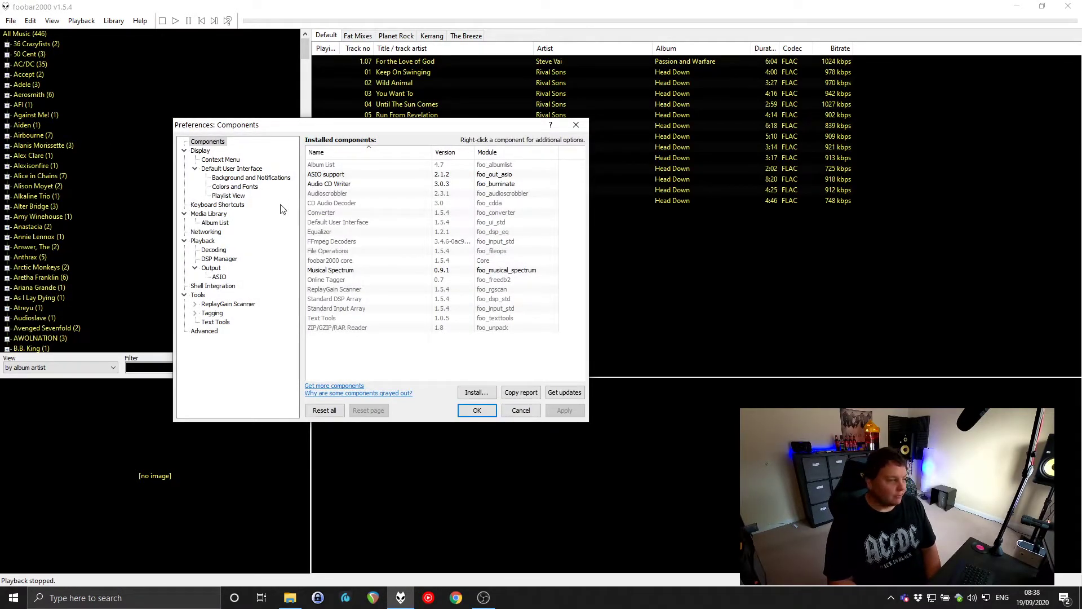
pyautogui.click(216, 216)
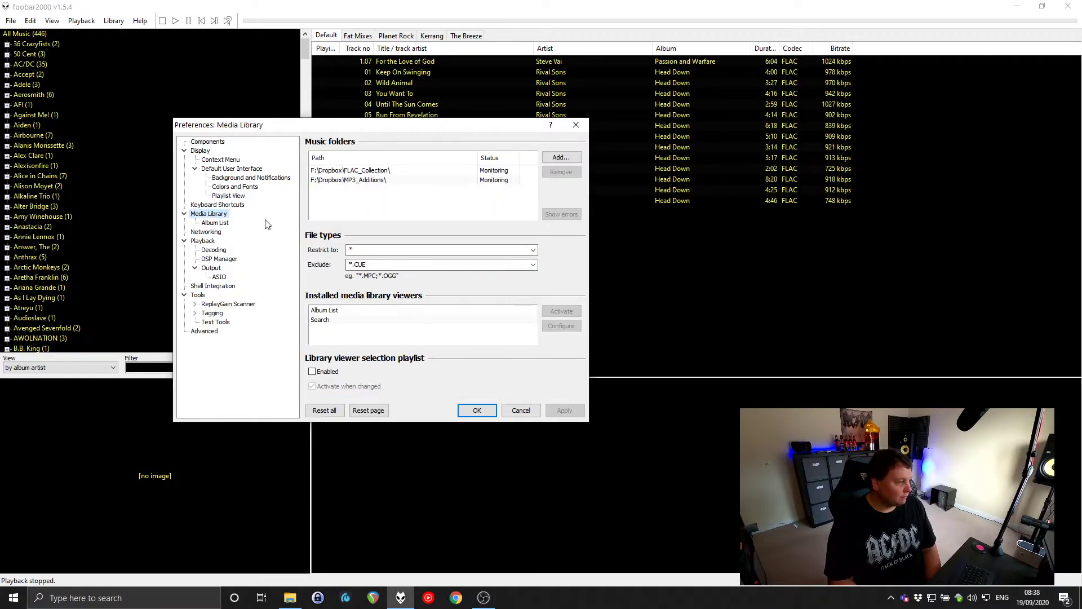
pyautogui.click(218, 223)
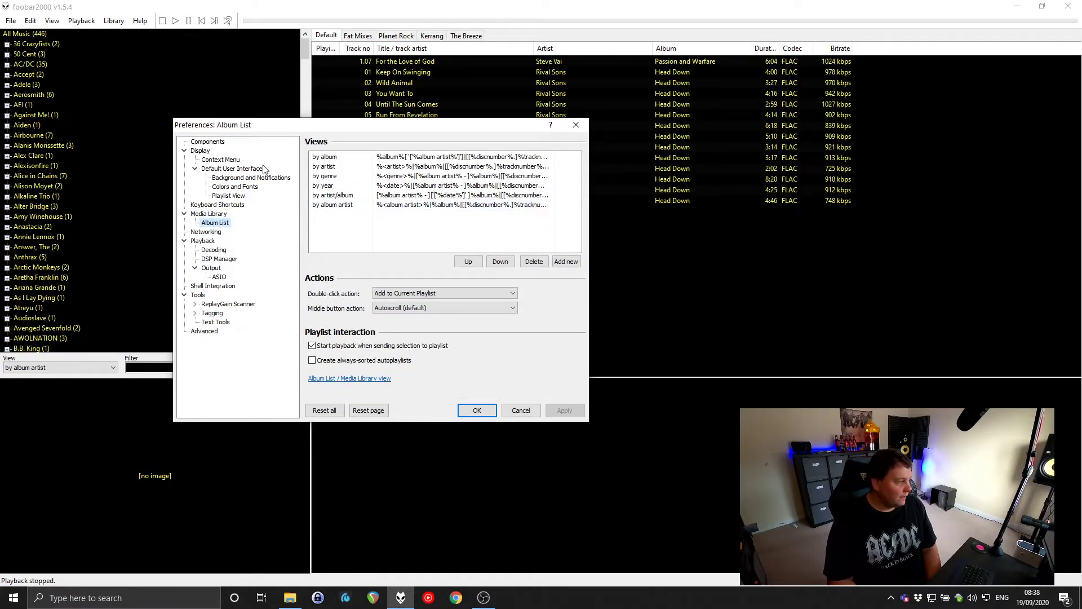
# Close Preferences and reopen it on the Album List page showing the six views.
pyautogui.click(575, 125)
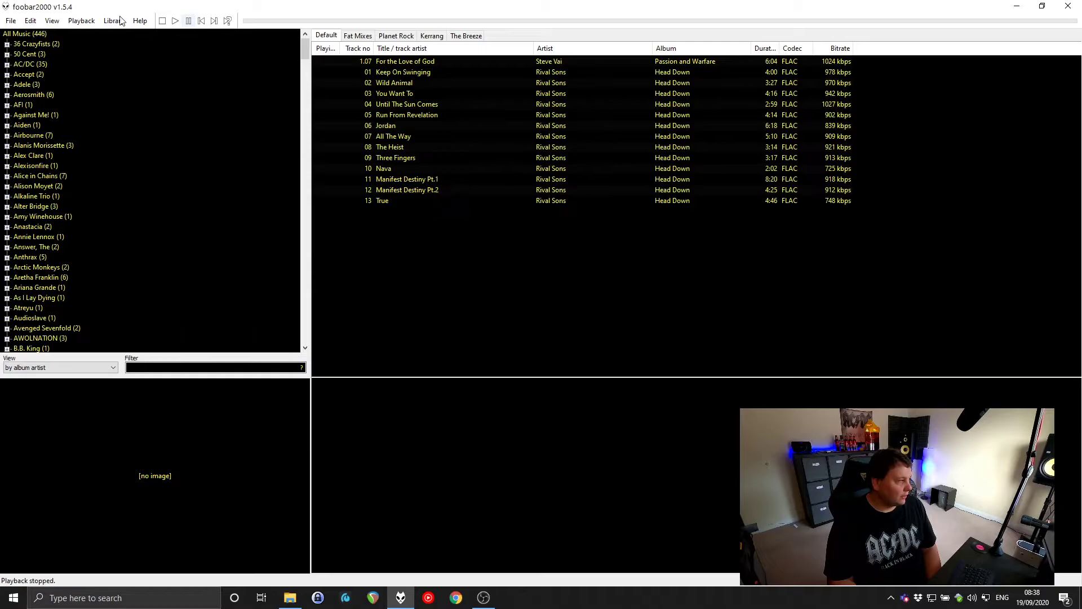
pyautogui.click(12, 22)
pyautogui.click(60, 146)
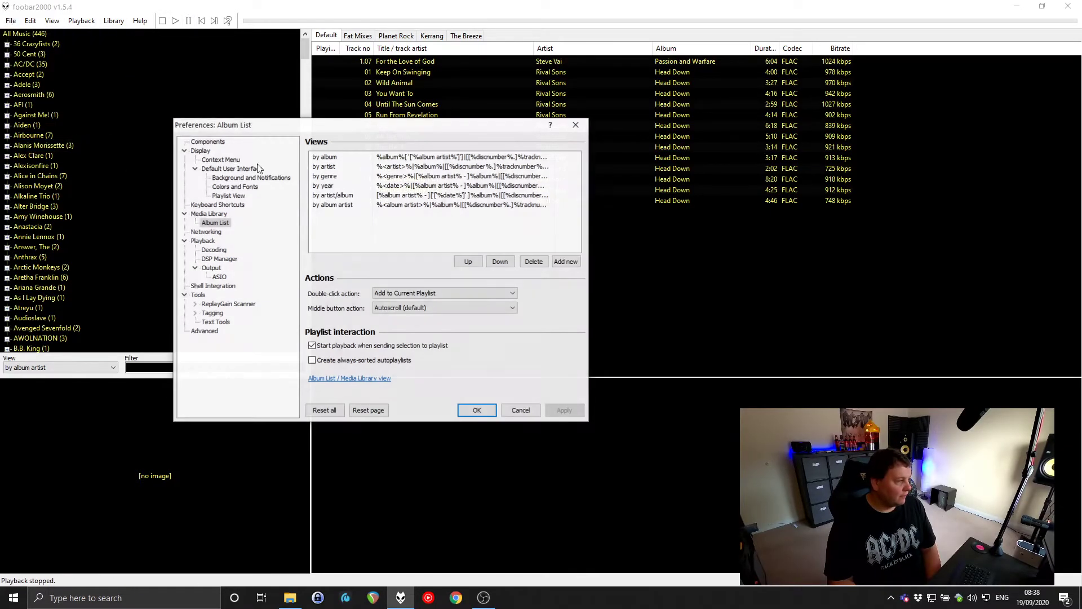
pyautogui.click(217, 215)
pyautogui.click(224, 223)
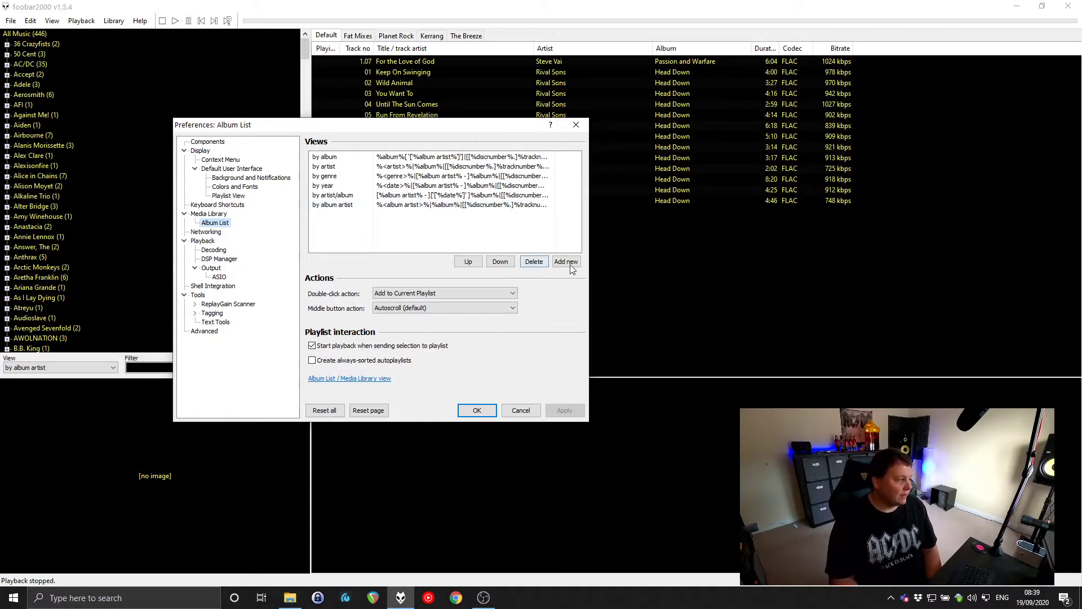
# Review the 'by album artist' view's album-artist-then-album pattern, adding a new unnamed view row below.
pyautogui.doubleClick(353, 205)
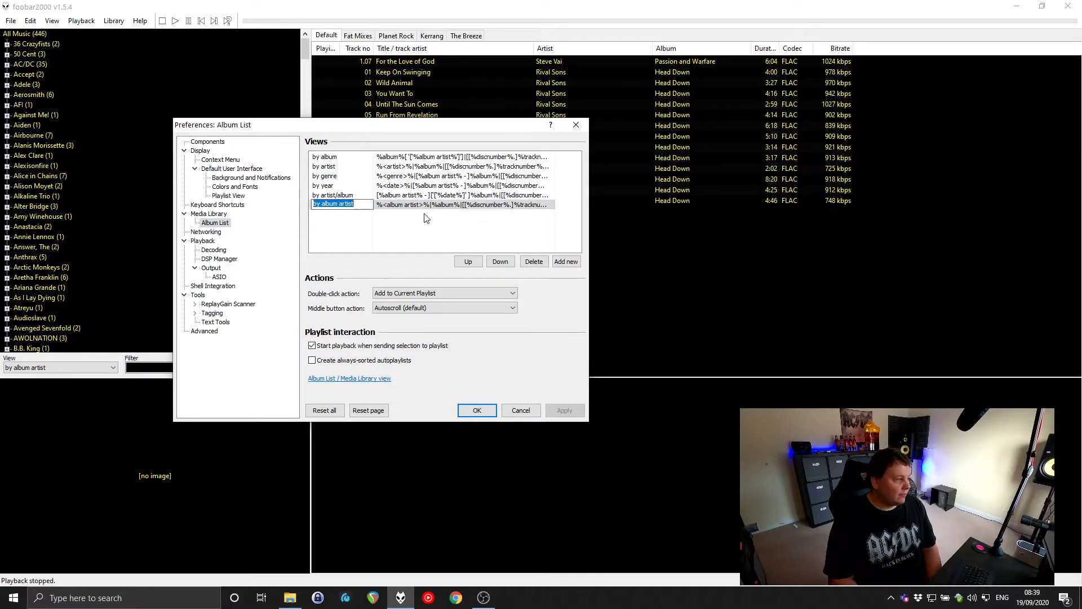
pyautogui.click(472, 207)
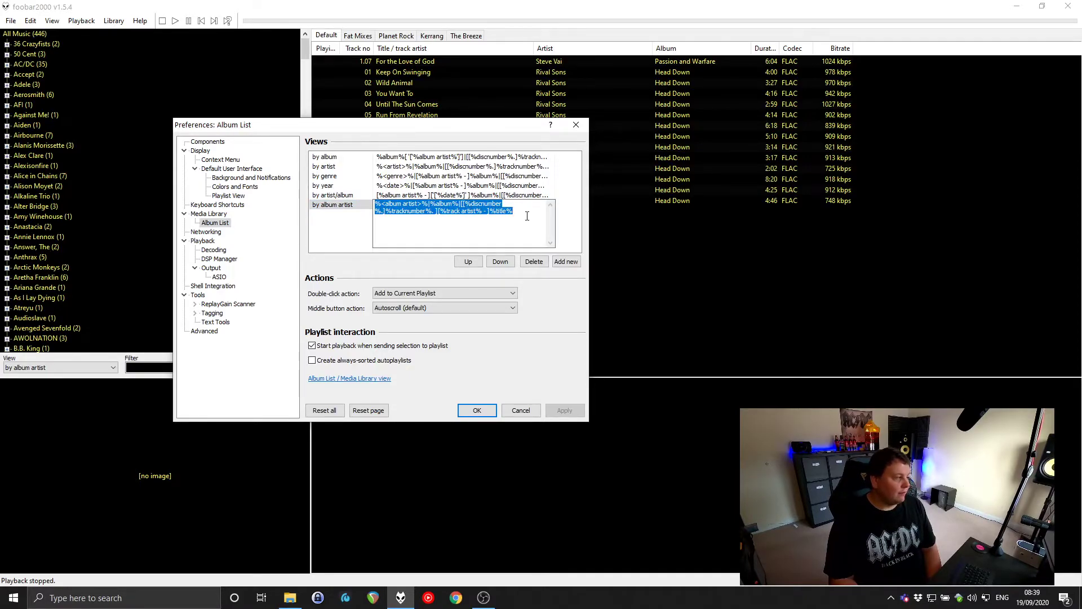
pyautogui.click(527, 216)
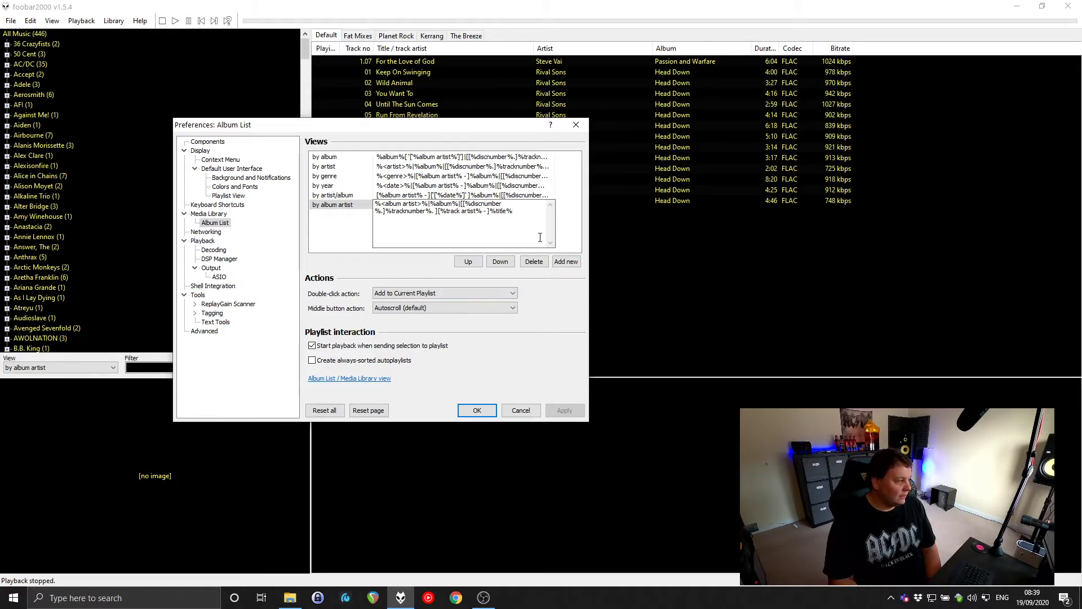
pyautogui.doubleClick(363, 240)
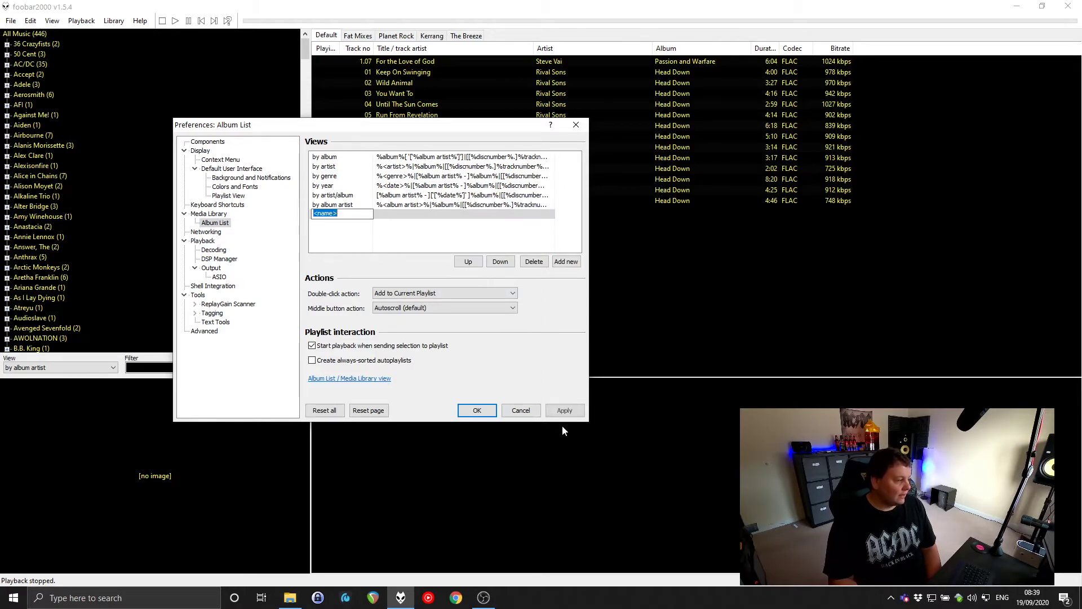
# Cancel Preferences, keep 'by album artist', and scroll the tree from Ariana Grande past Jimmy Page.
pyautogui.click(521, 410)
pyautogui.click(62, 368)
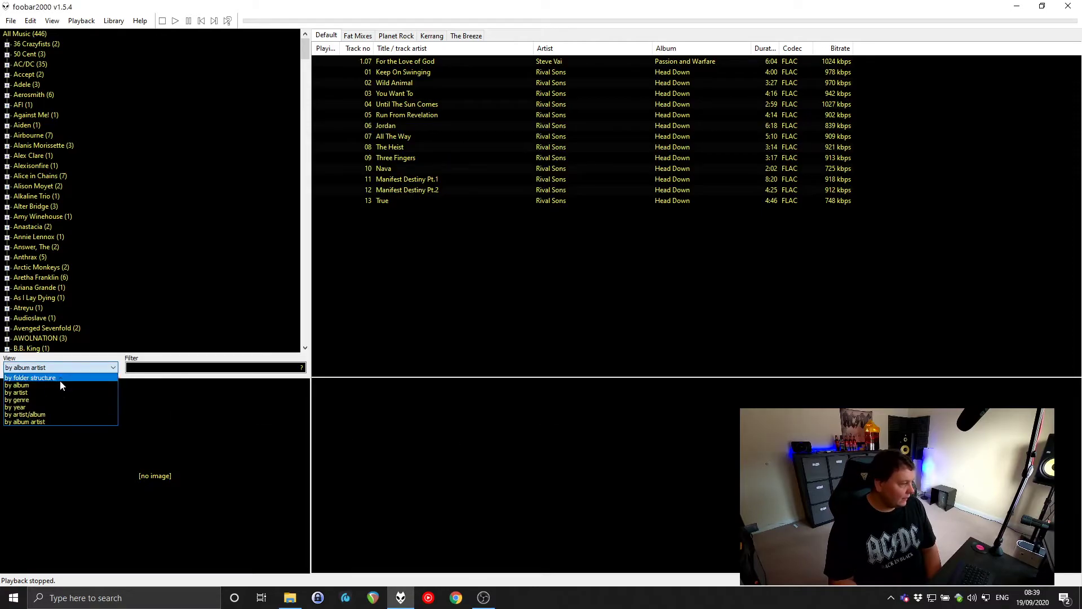
pyautogui.click(54, 420)
pyautogui.click(36, 288)
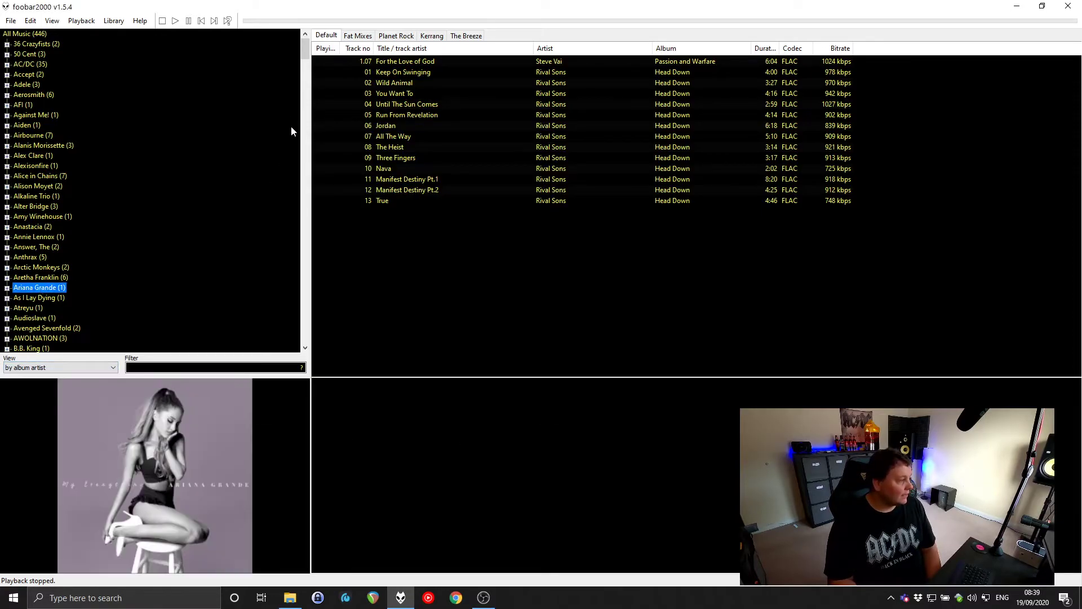
pyautogui.moveTo(304, 51); pyautogui.dragTo(313, 172)
pyautogui.click(51, 206)
pyautogui.click(51, 247)
pyautogui.click(54, 288)
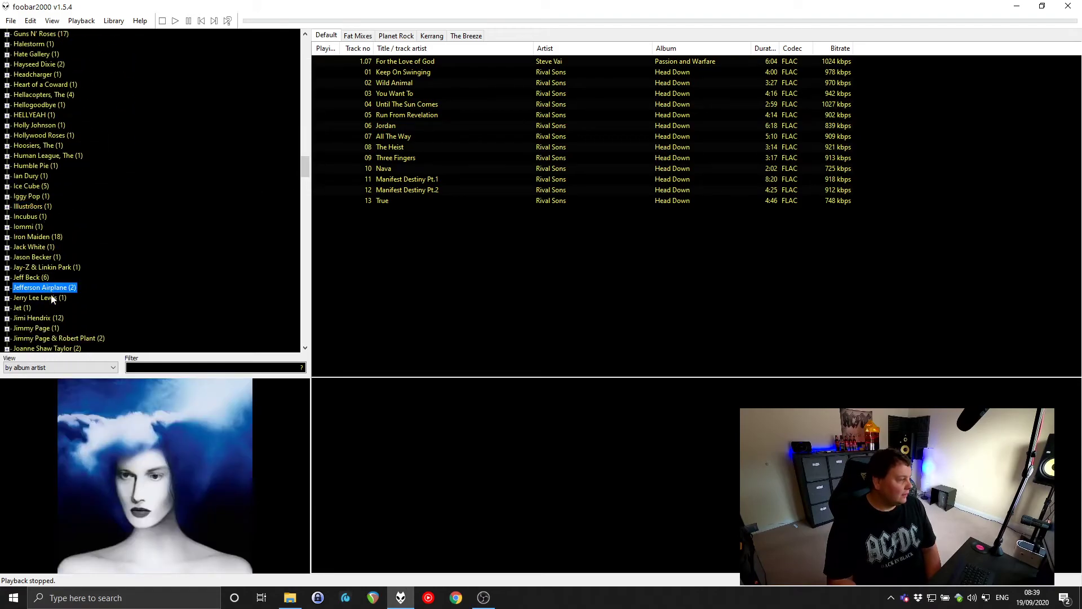
pyautogui.click(51, 328)
pyautogui.moveTo(308, 171); pyautogui.dragTo(301, 344)
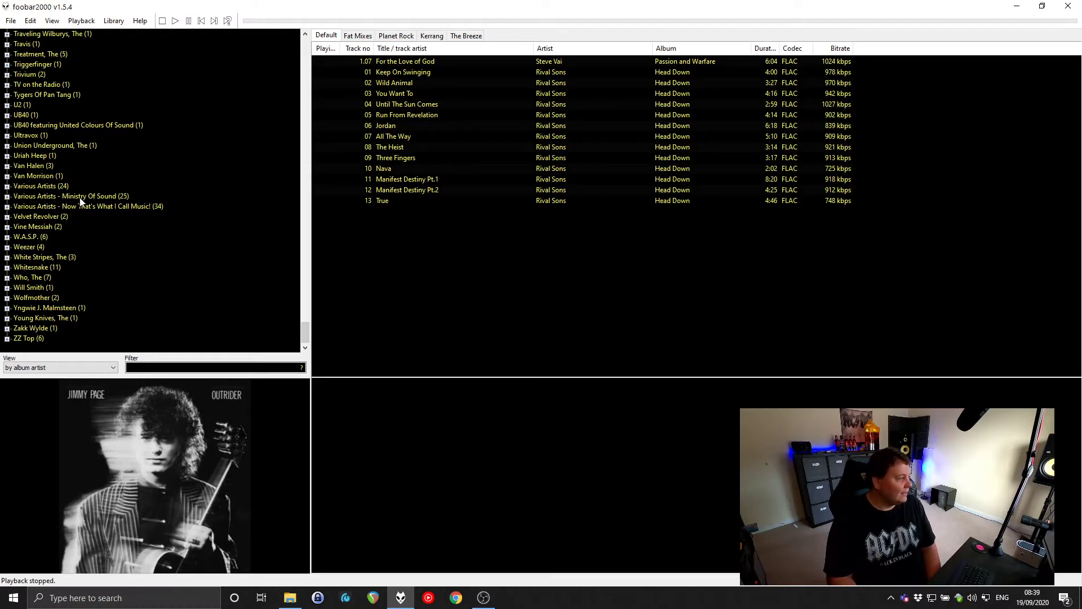
# Expand Various Artists into its 24 compilations, then expand and collapse 100 Hits: Total Rock.
pyautogui.click(7, 187)
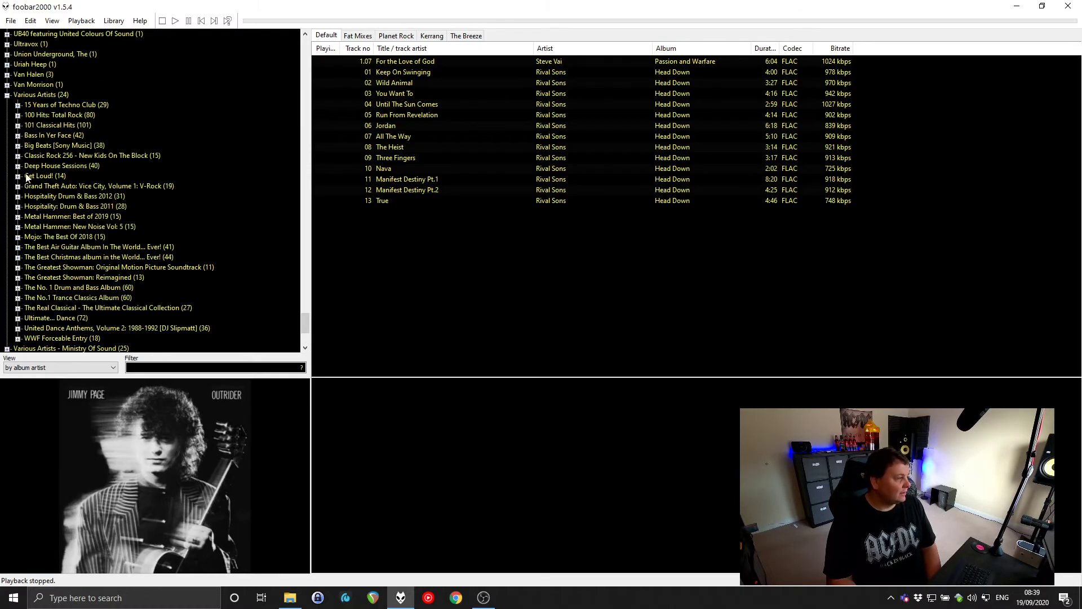
pyautogui.click(51, 96)
pyautogui.click(63, 105)
pyautogui.click(70, 136)
pyautogui.click(58, 124)
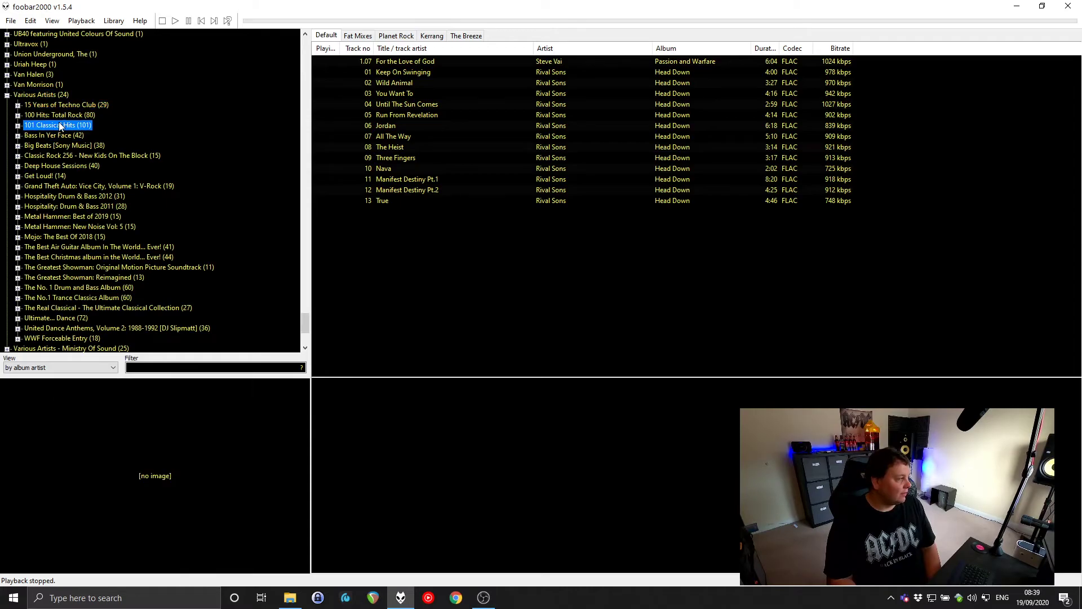
pyautogui.press('Up')
pyautogui.click(18, 115)
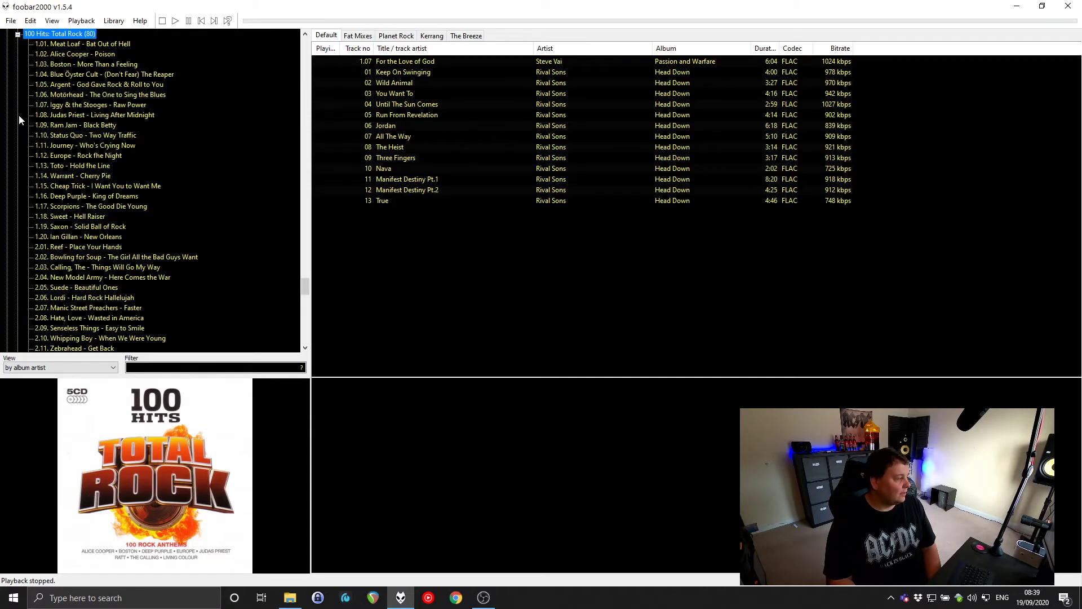
pyautogui.click(18, 34)
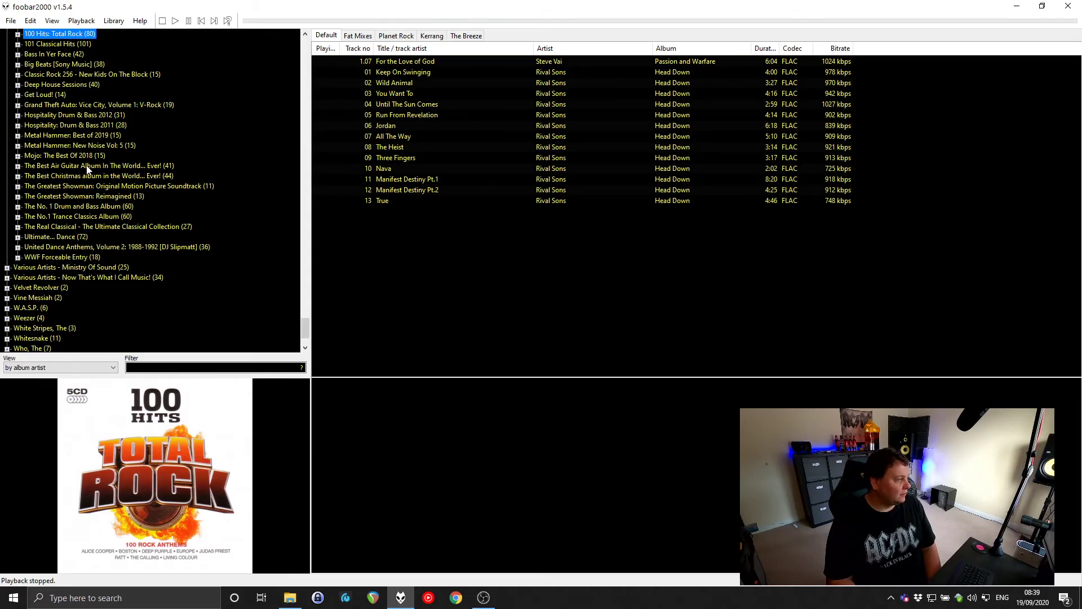